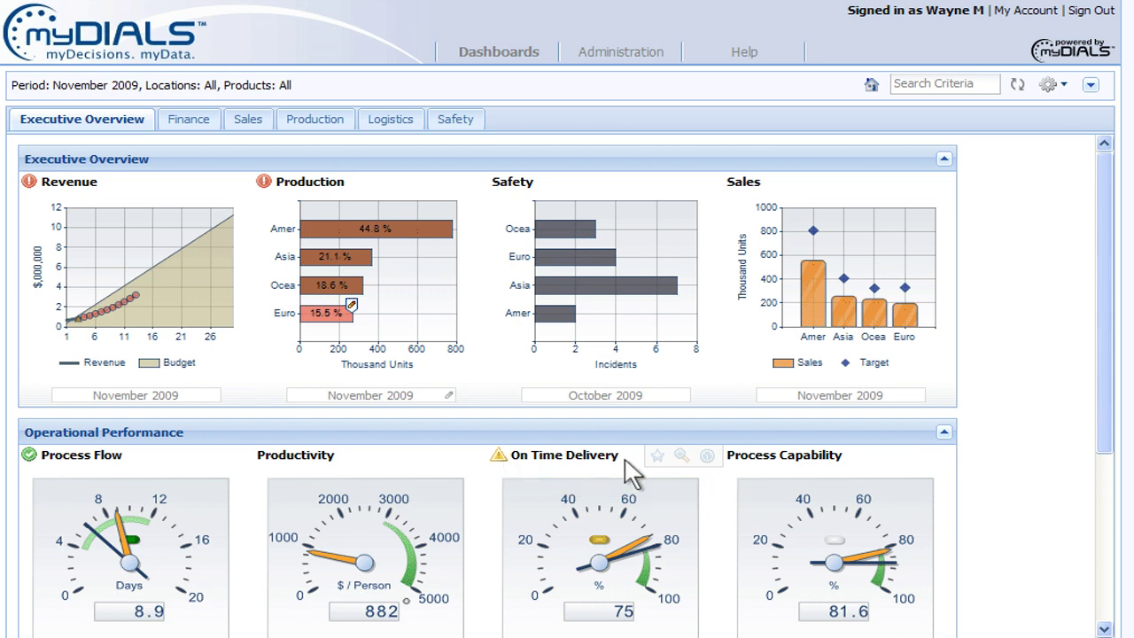
# - Drill On Time Delivery by location through North America to United States cities, then return to the overview
pyautogui.click(682, 456)
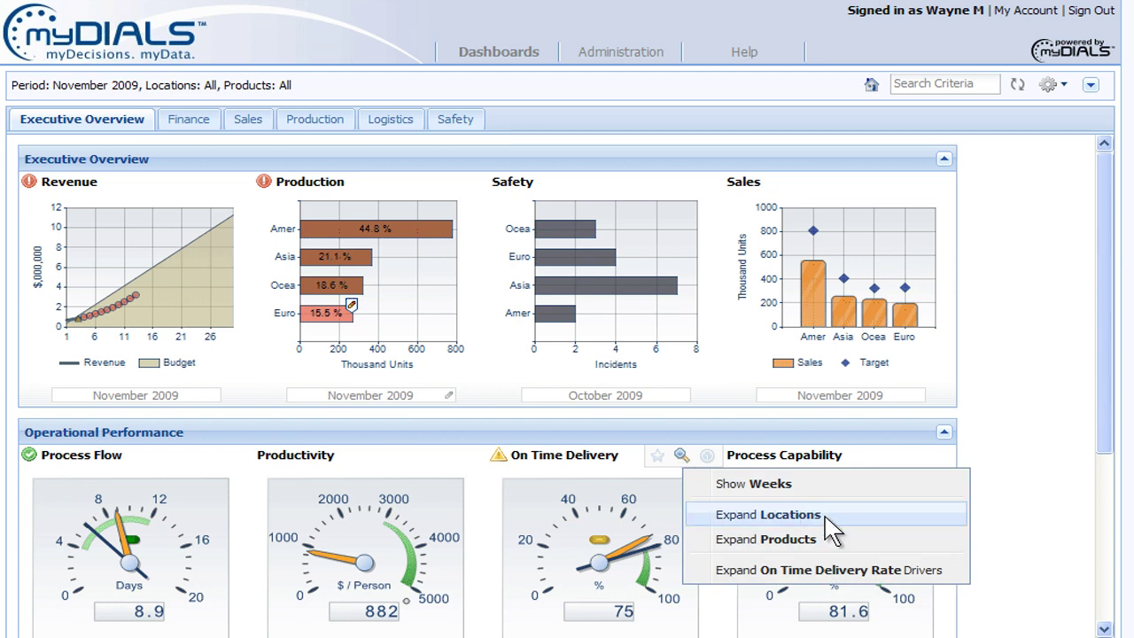
pyautogui.click(798, 515)
pyautogui.click(800, 515)
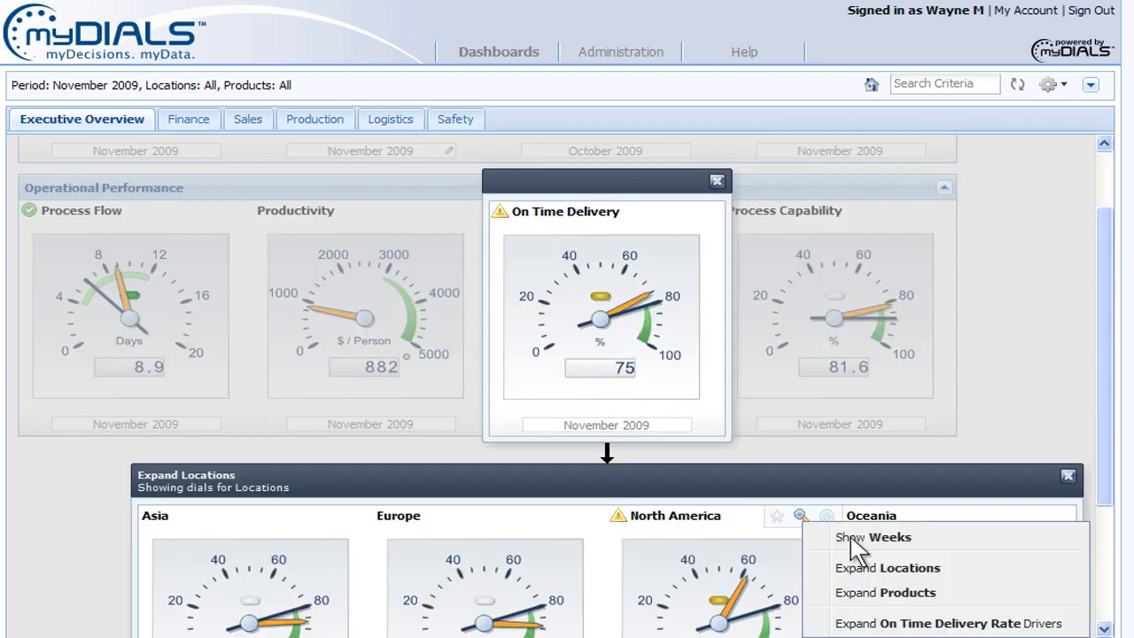
pyautogui.click(882, 572)
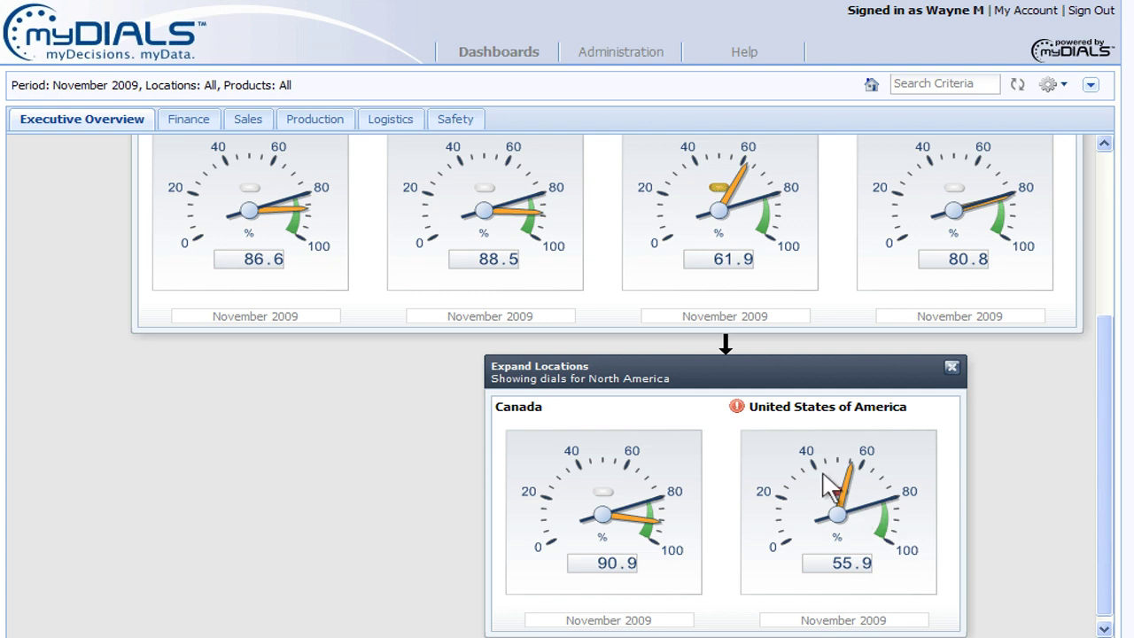
pyautogui.click(745, 412)
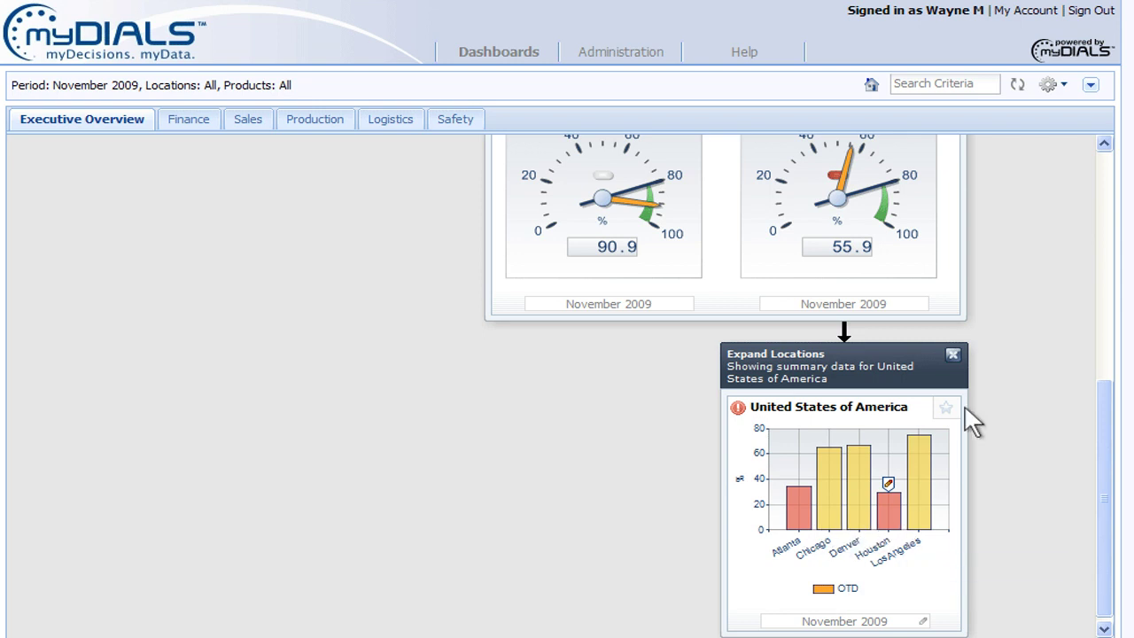
pyautogui.scroll(3, 1107, 186)
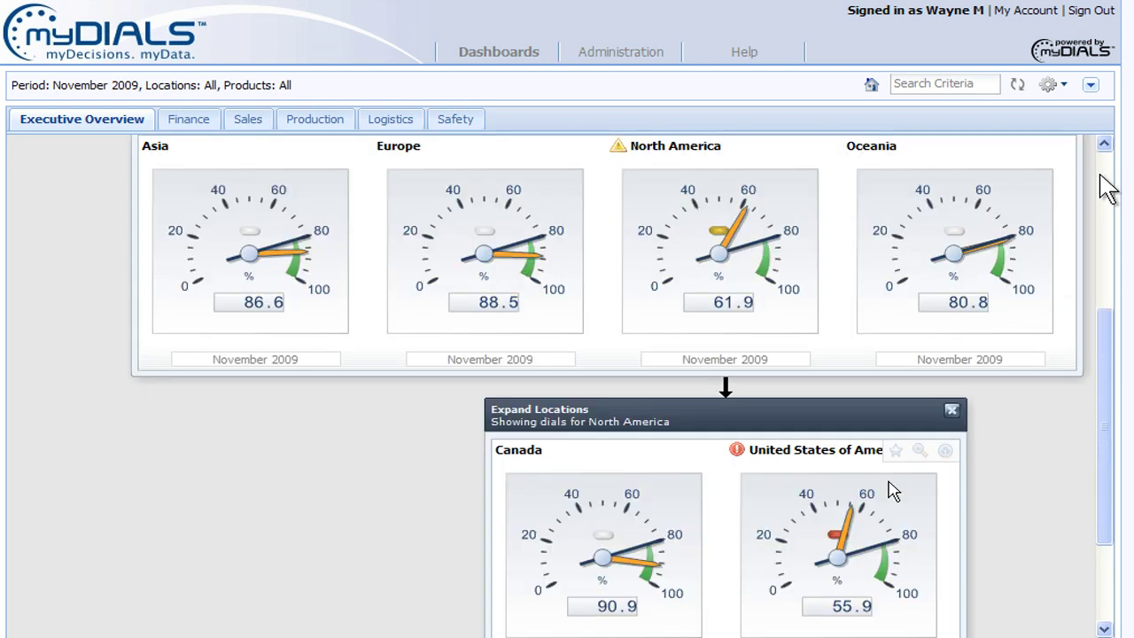
pyautogui.scroll(3, 1106, 186)
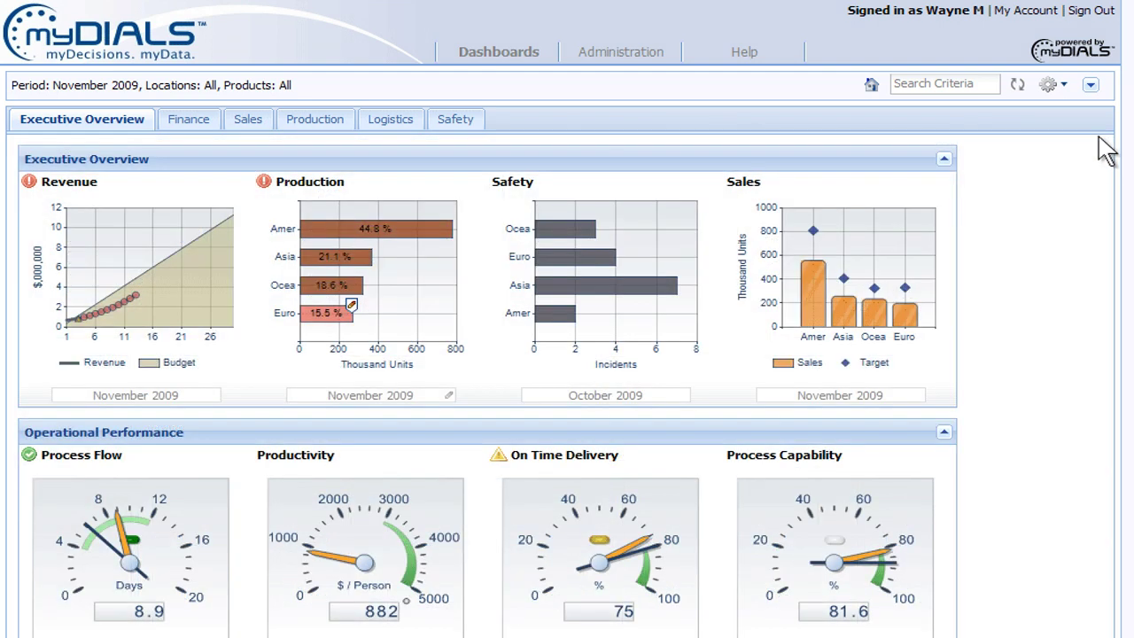
# - Reveal the period filters and set the period to April 2009, then 2nd Quarter 2009
pyautogui.click(1092, 86)
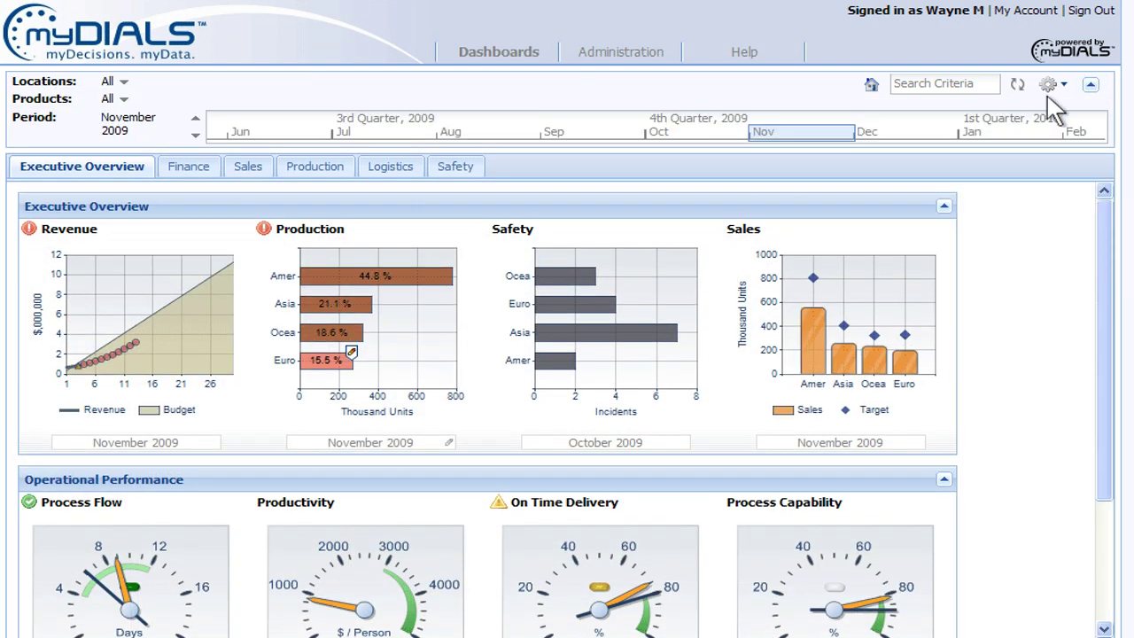
pyautogui.moveTo(781, 147); pyautogui.dragTo(1068, 136)
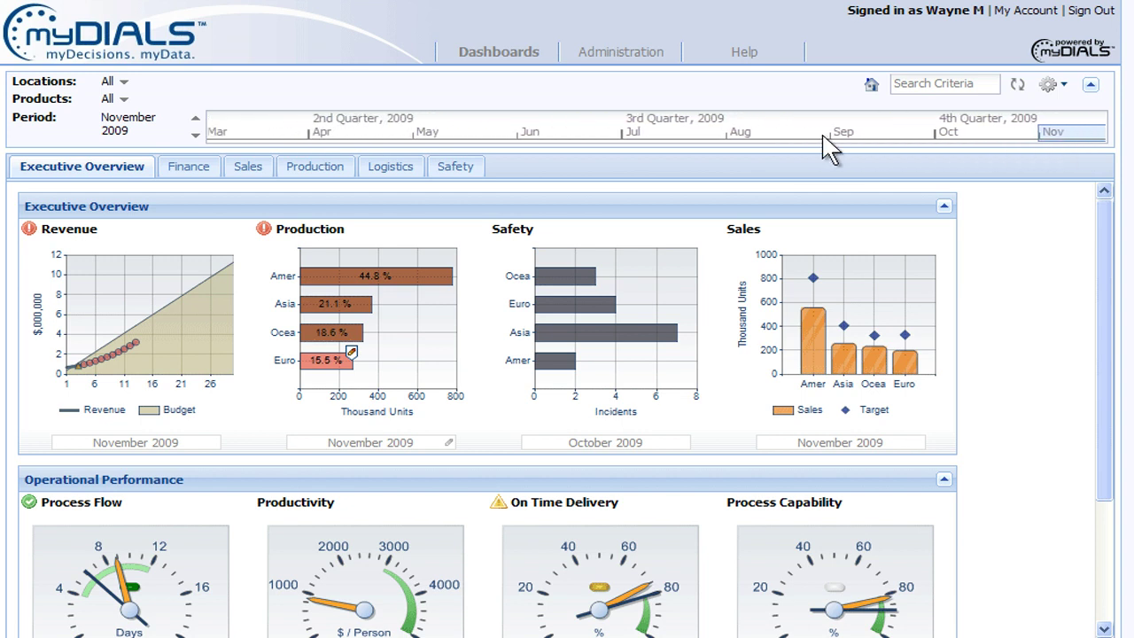
pyautogui.click(336, 138)
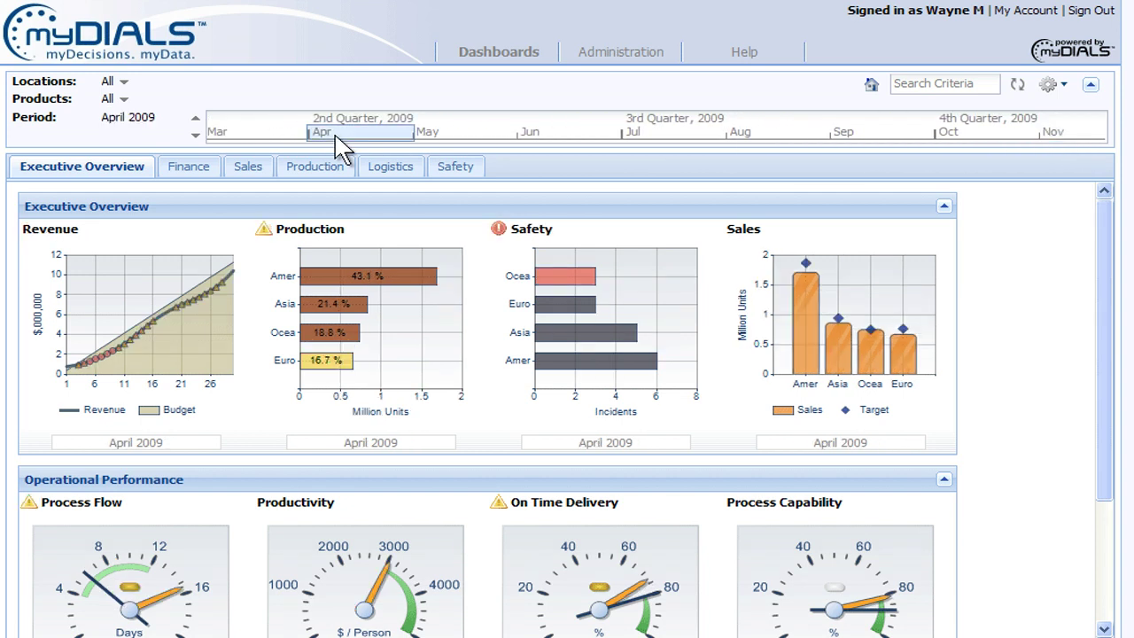
pyautogui.click(196, 119)
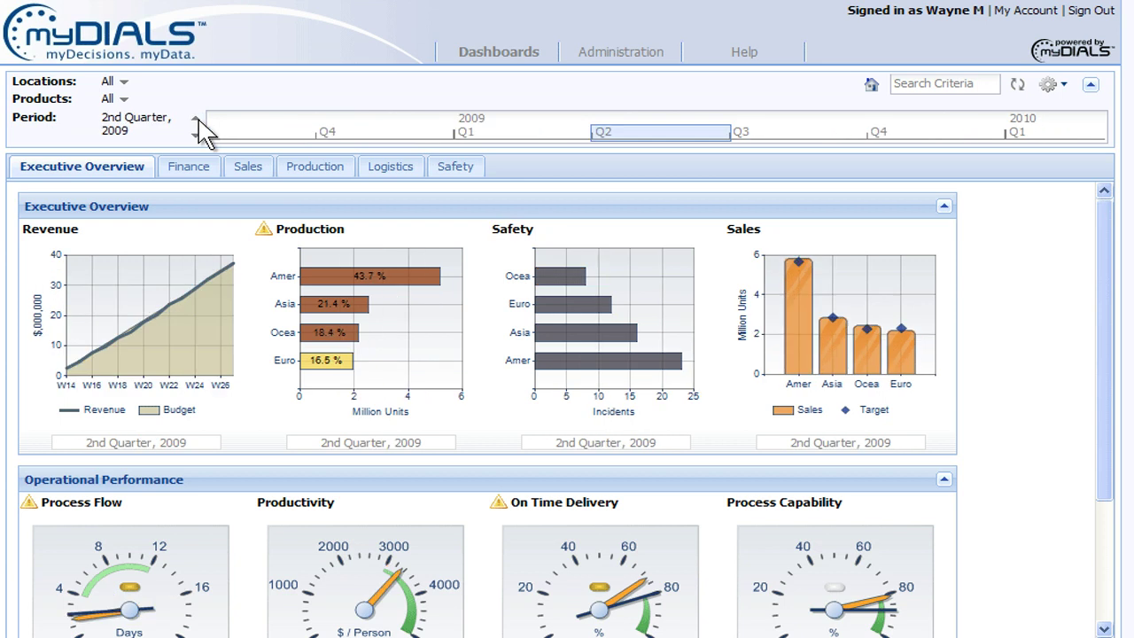
# - Navigate the period to the single day 16-May-2009, then open the Production dashboard
pyautogui.rightClick(620, 136)
pyautogui.moveTo(692, 181)
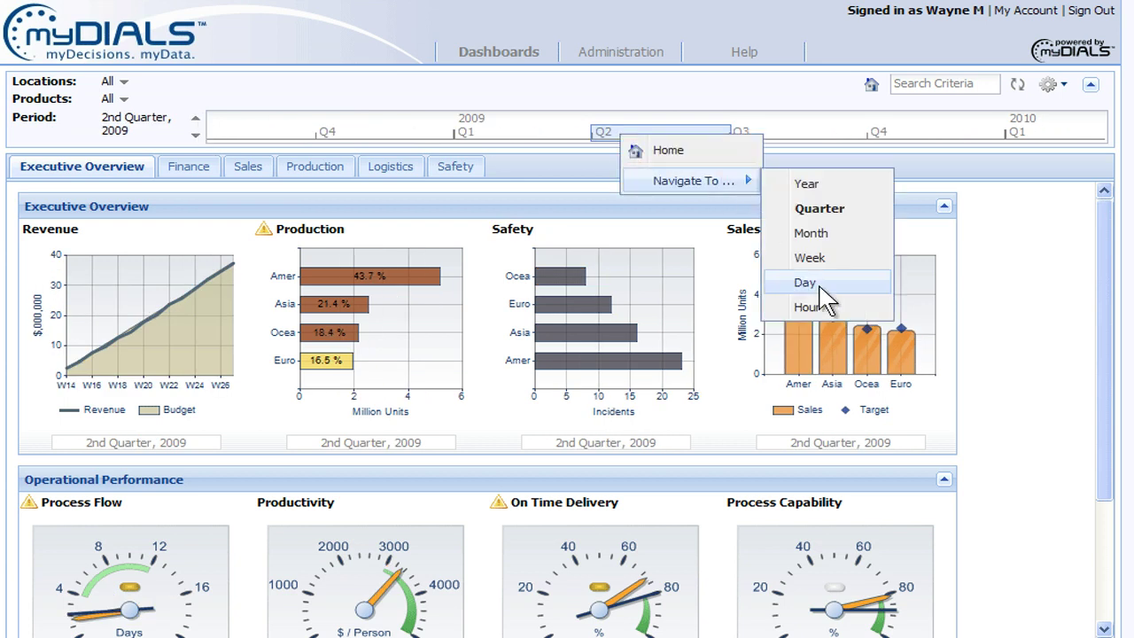
pyautogui.click(751, 286)
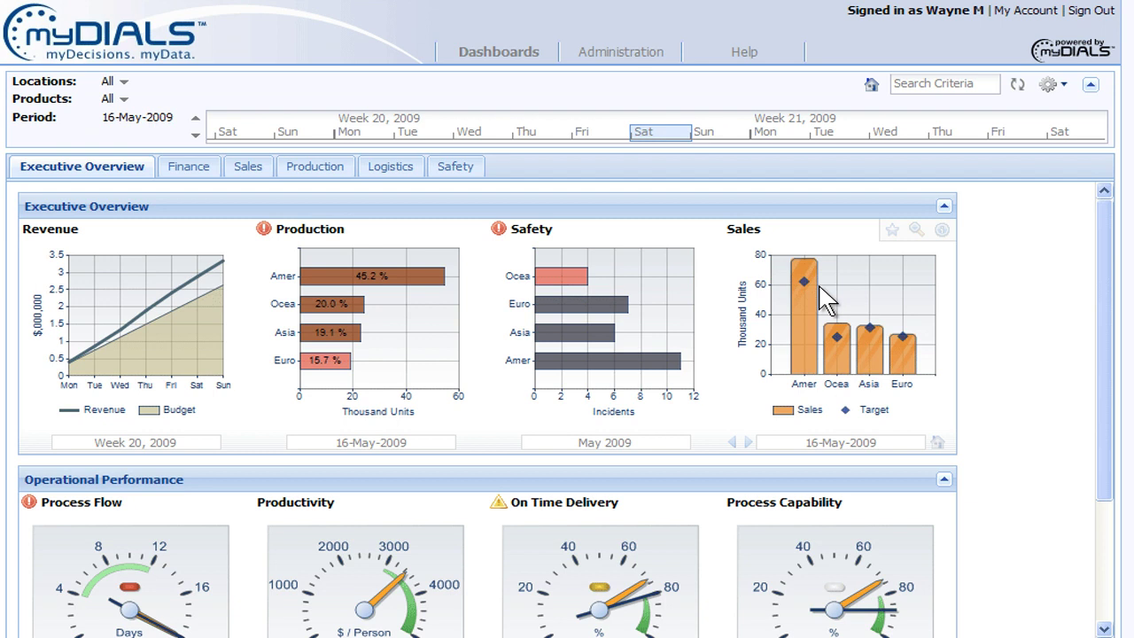
pyautogui.click(316, 166)
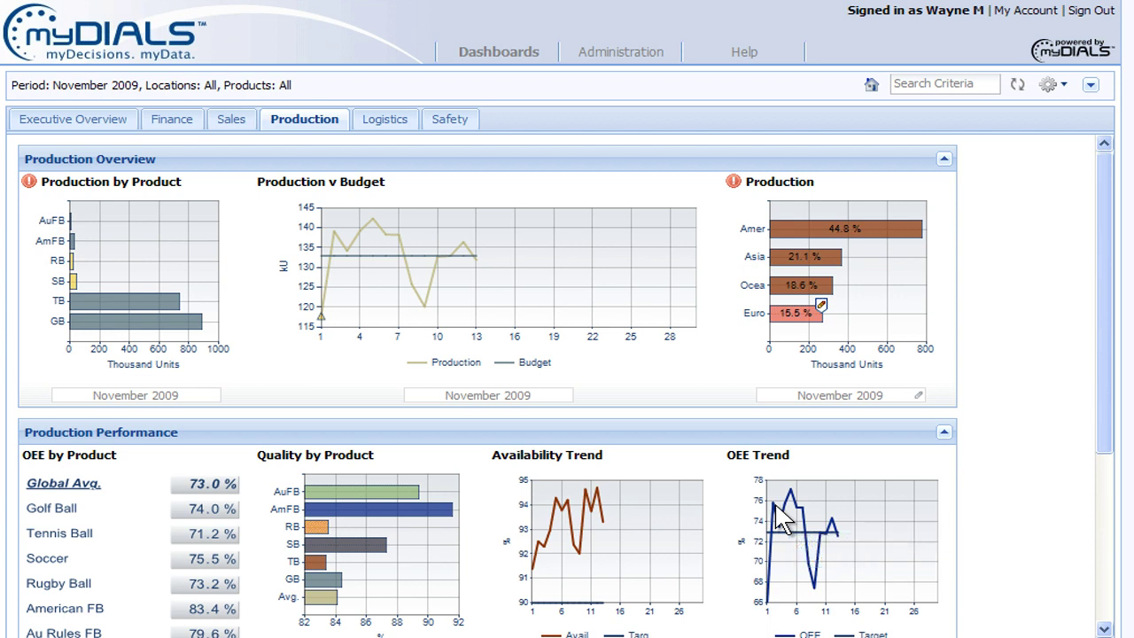
# - Enable Show Analysis Lines in Dials from the gear settings menu
pyautogui.click(1051, 85)
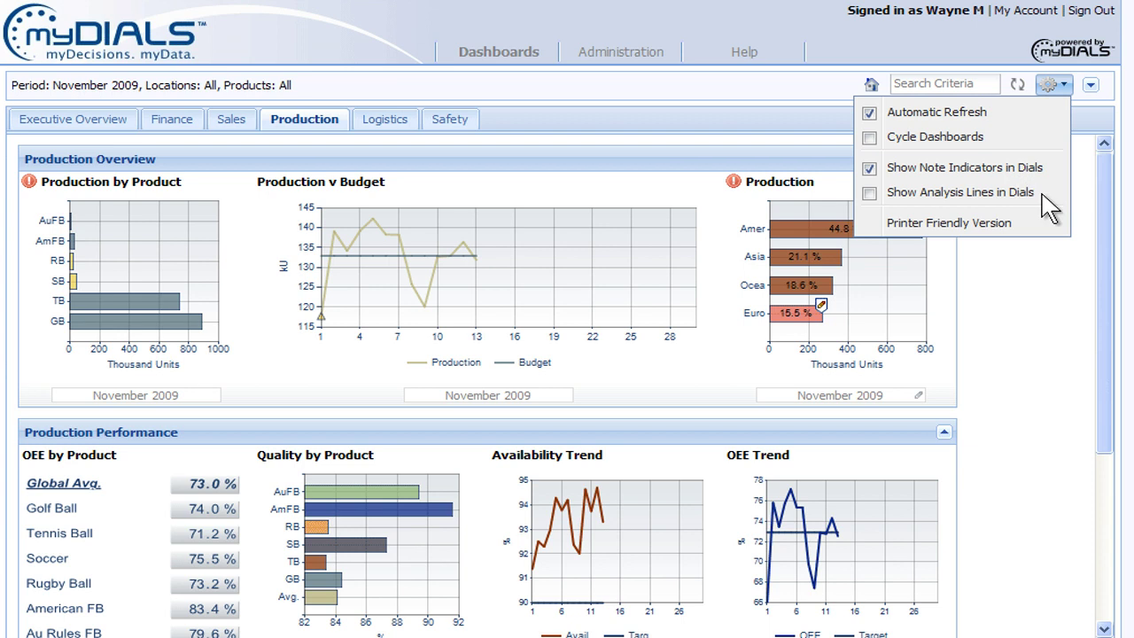
pyautogui.click(870, 193)
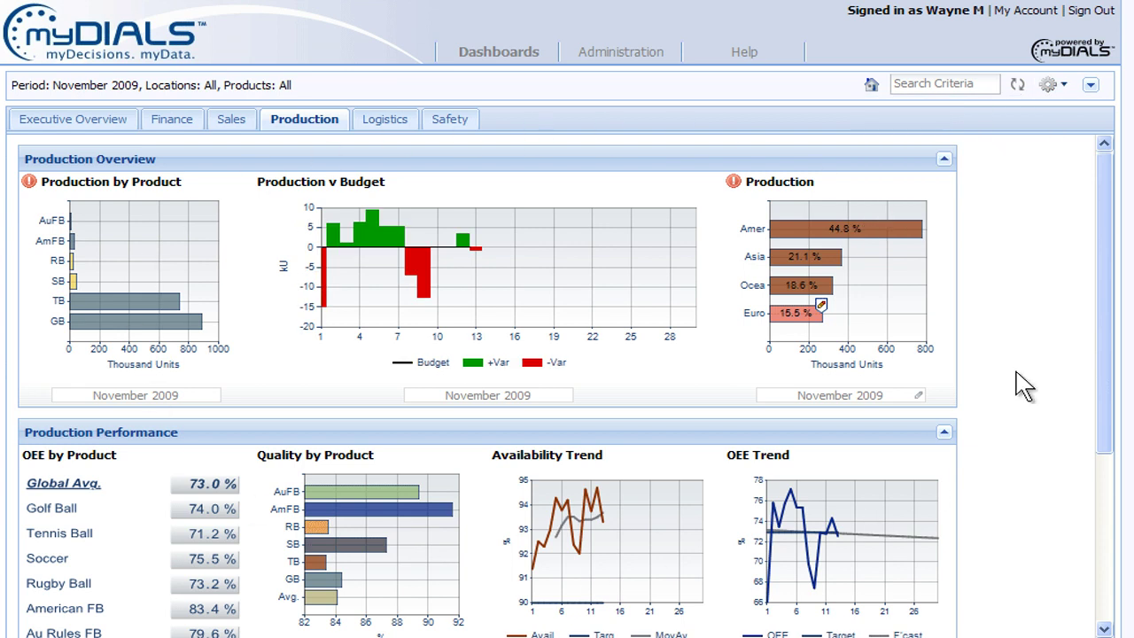
pyautogui.moveTo(507, 265)
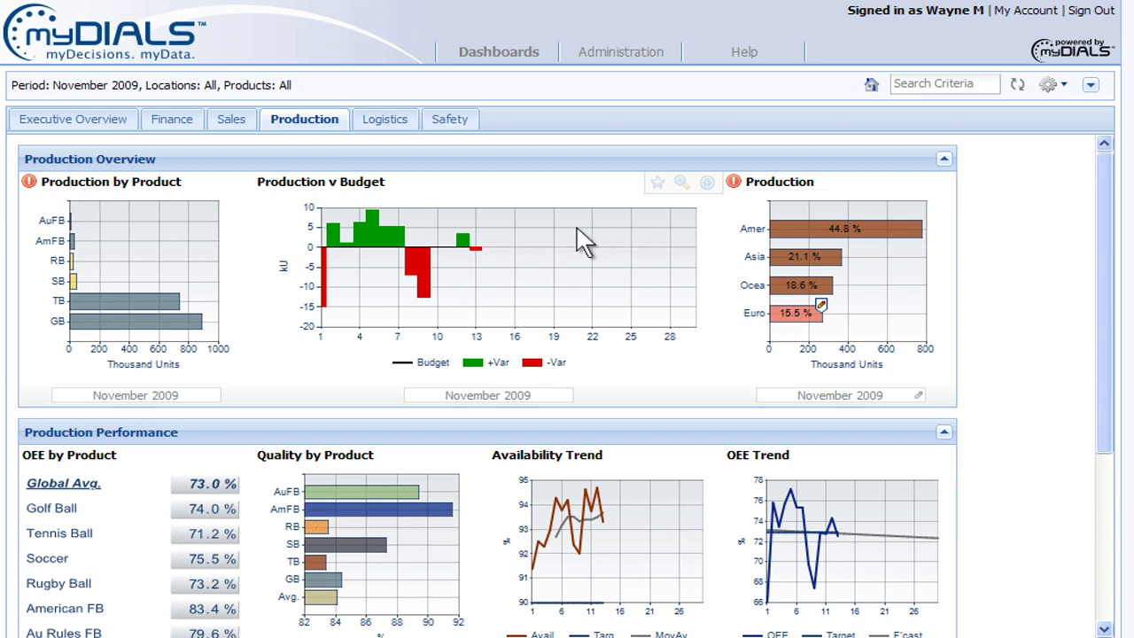
# - Break Production v Budget down by location, view OEE Trend enlarged, then open the Finance dashboard
pyautogui.click(681, 182)
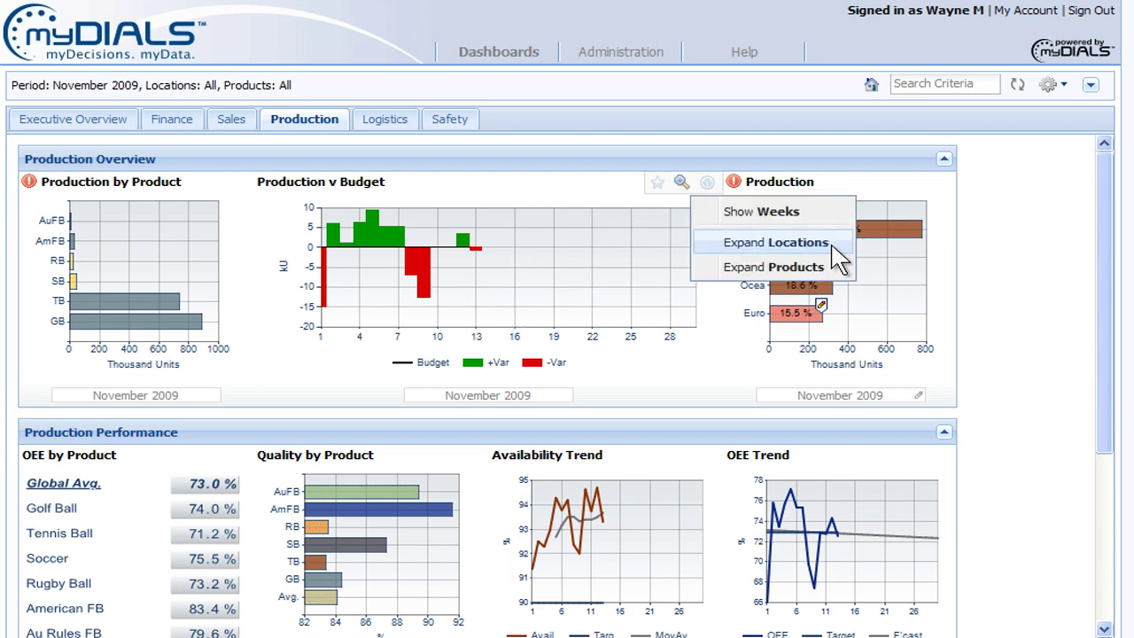
pyautogui.click(808, 241)
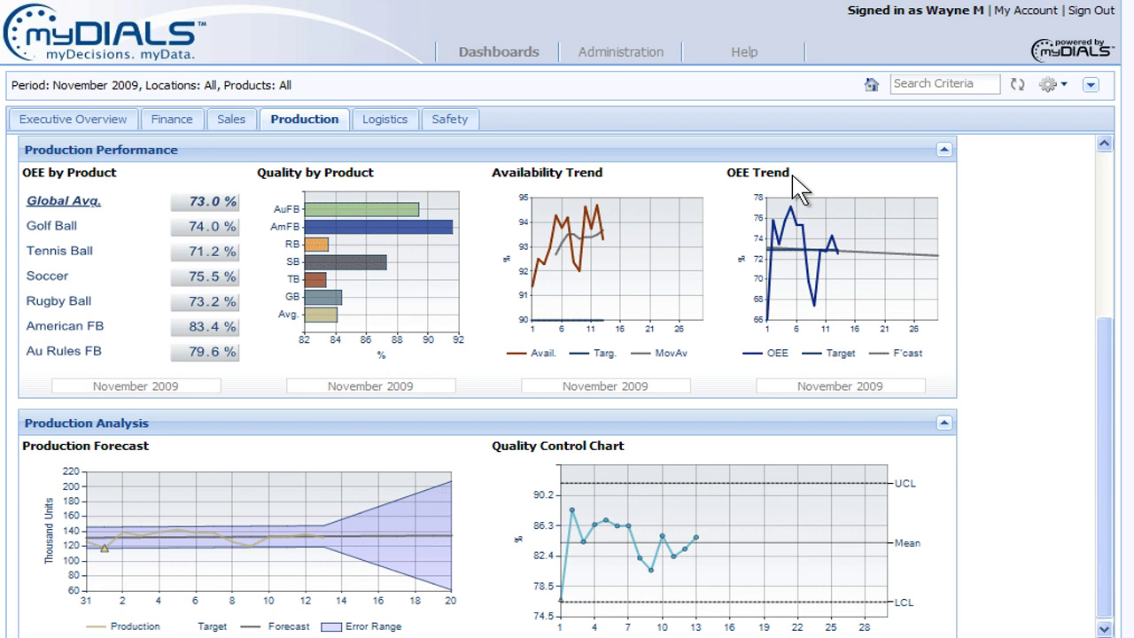
pyautogui.click(792, 175)
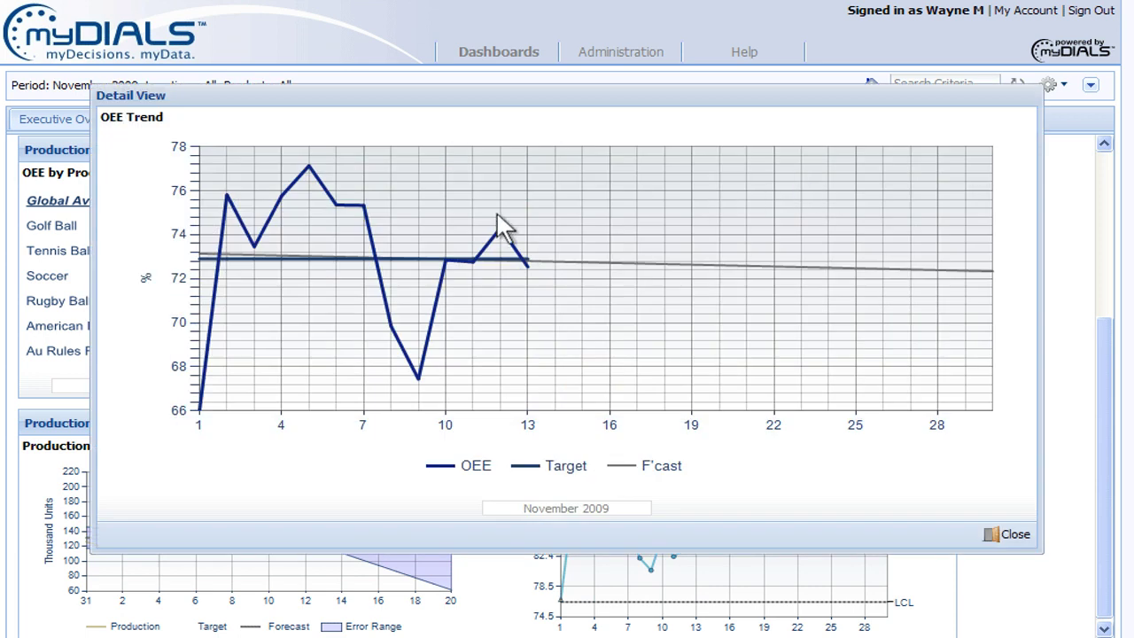
pyautogui.click(1001, 285)
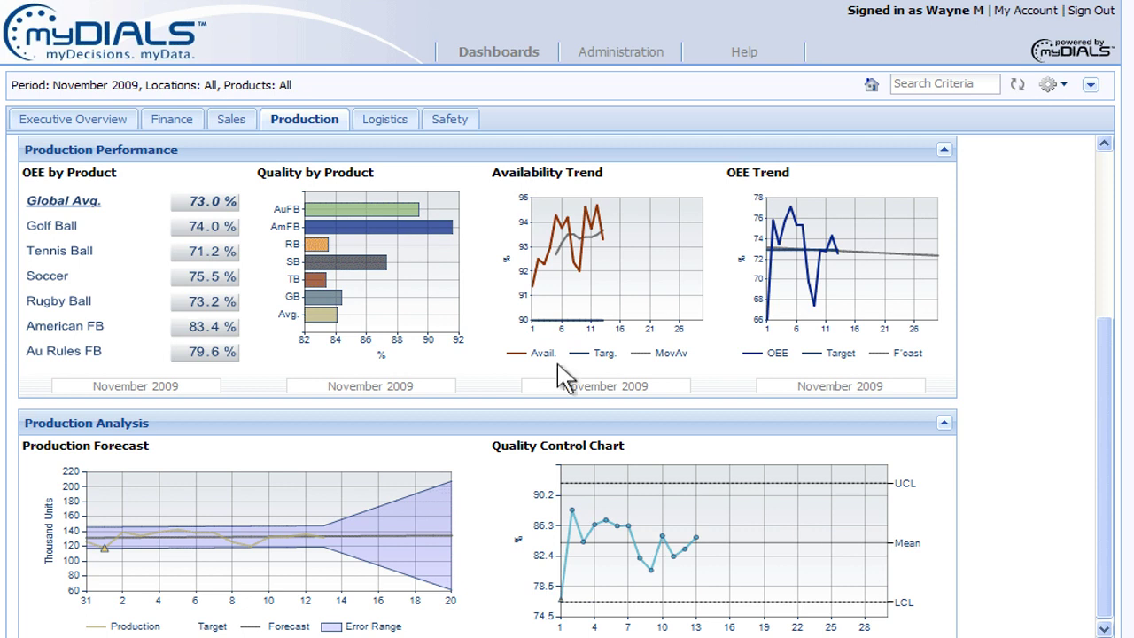
pyautogui.click(198, 125)
pyautogui.moveTo(132, 324)
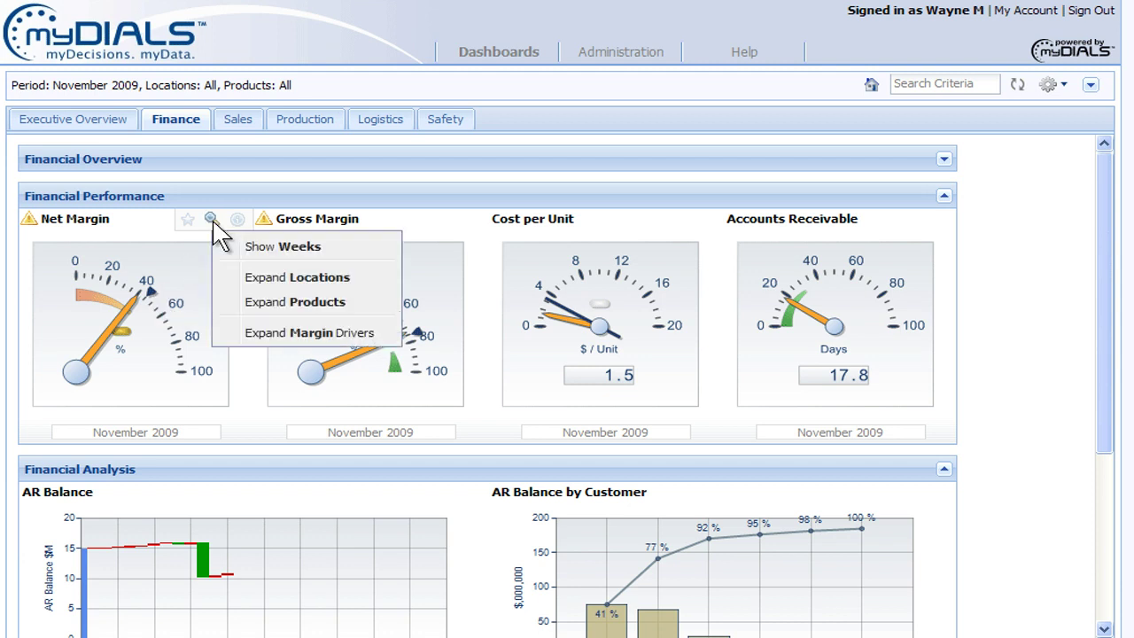
# - Expand Net Margin into Revenue and Cost drivers, then split Cost by cost category
pyautogui.click(381, 336)
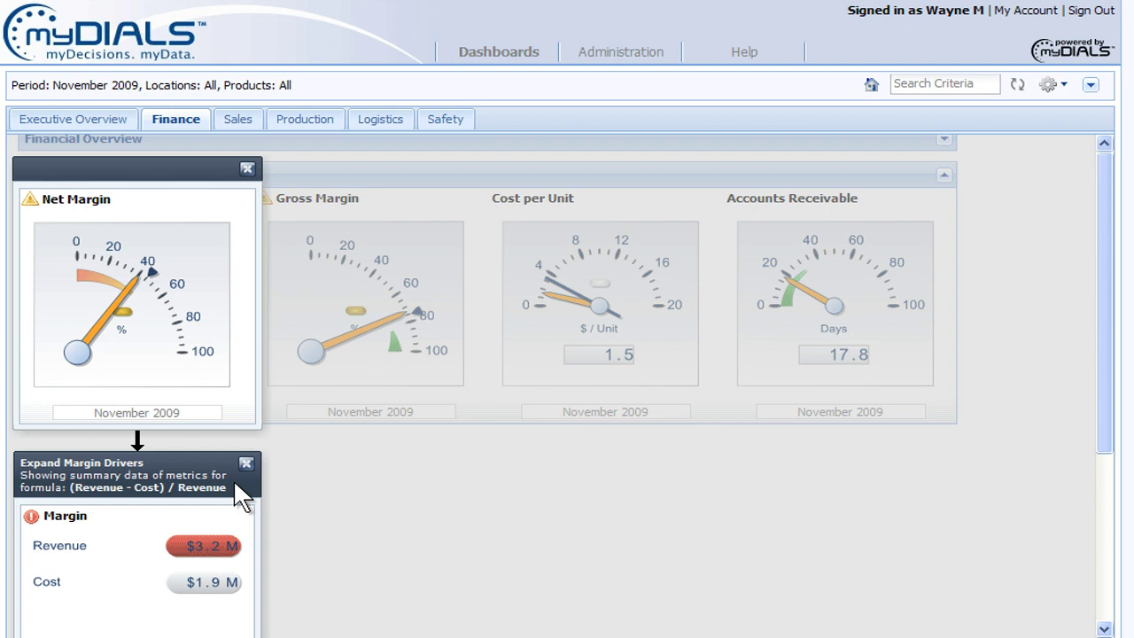
pyautogui.rightClick(225, 588)
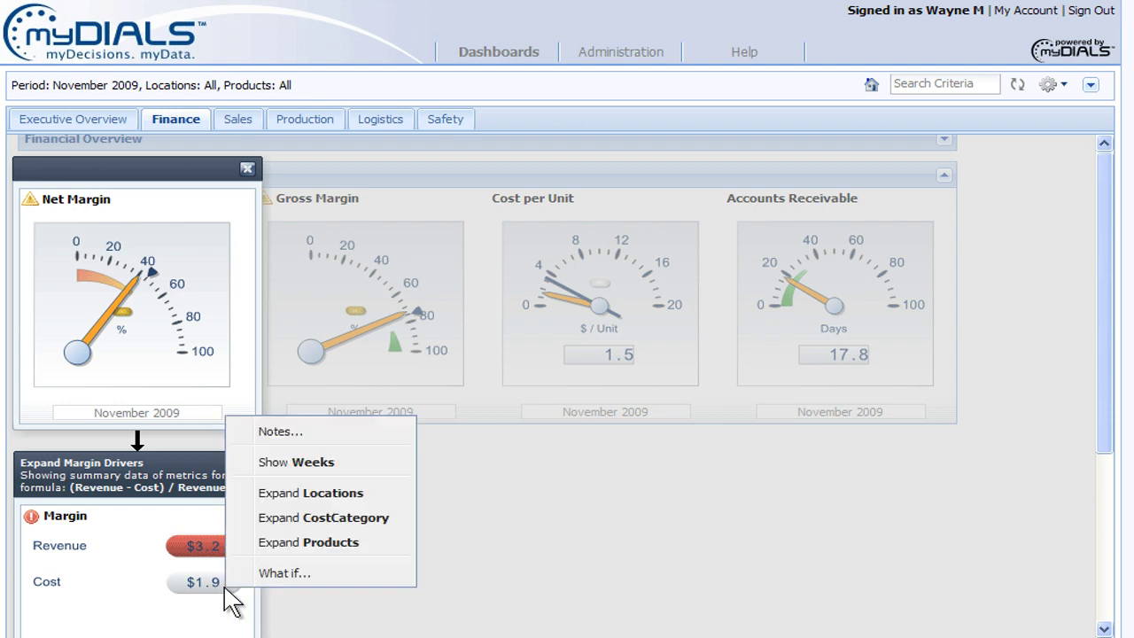
pyautogui.click(389, 519)
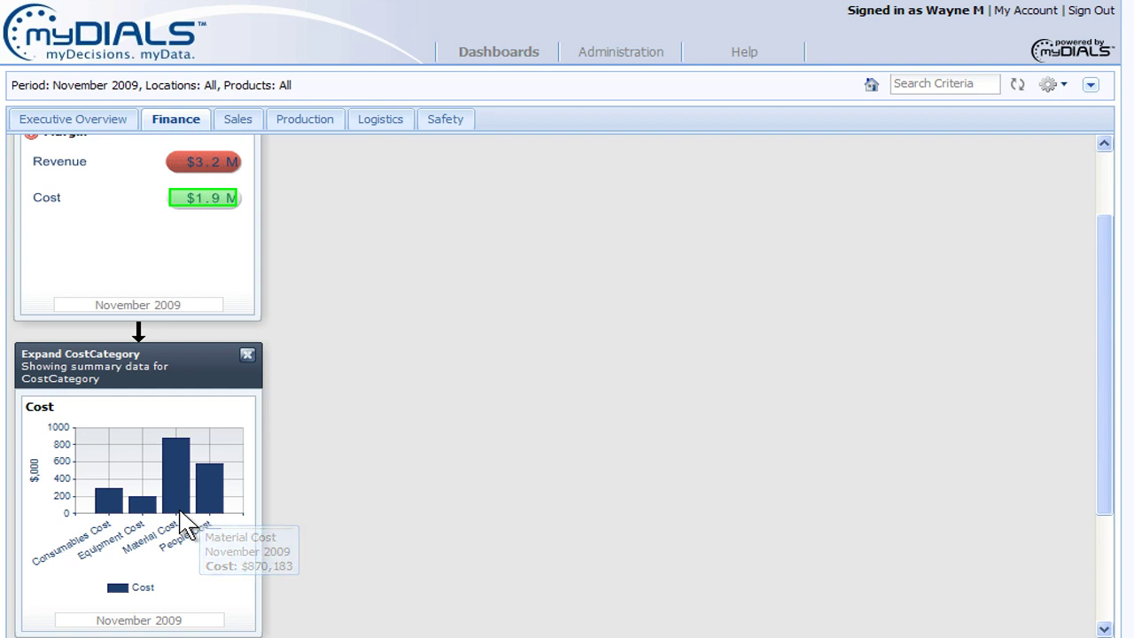
pyautogui.rightClick(180, 512)
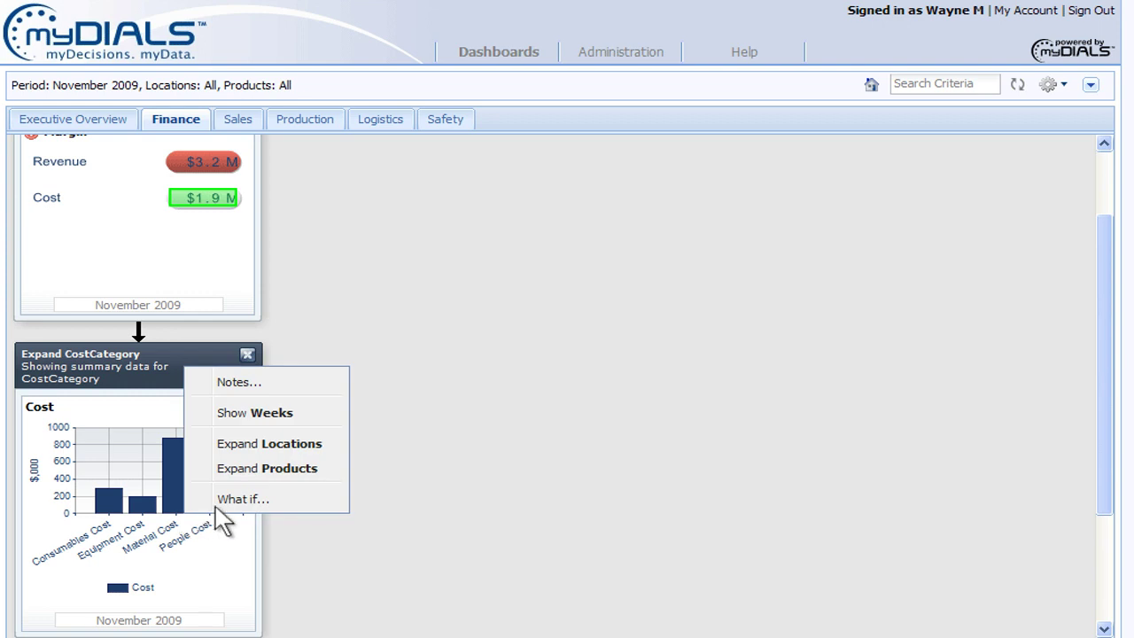
# - Apply a what-if scenario lowering Material Cost by about 25%, then return to the financial gauges
pyautogui.click(312, 501)
pyautogui.moveTo(567, 349); pyautogui.dragTo(553, 348)
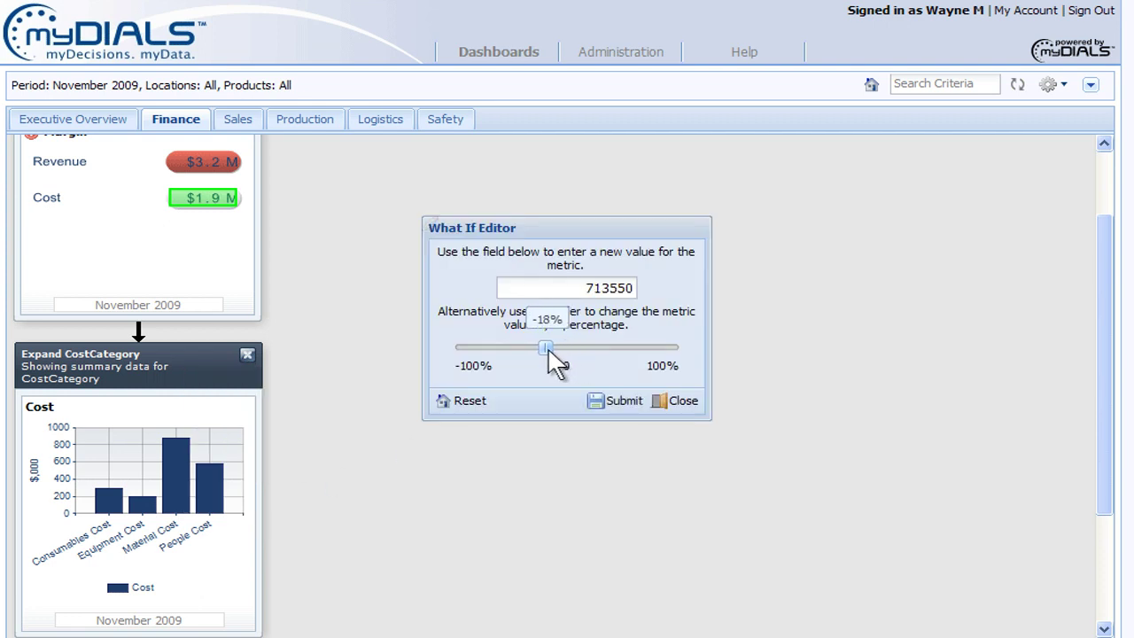
pyautogui.moveTo(552, 348); pyautogui.dragTo(537, 348)
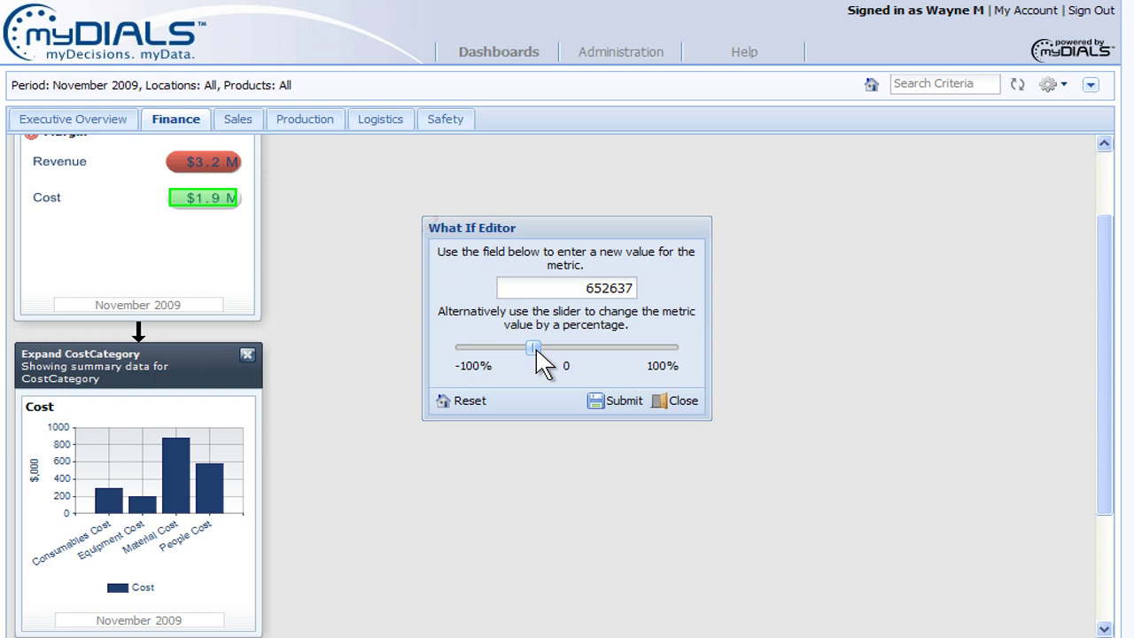
pyautogui.click(640, 402)
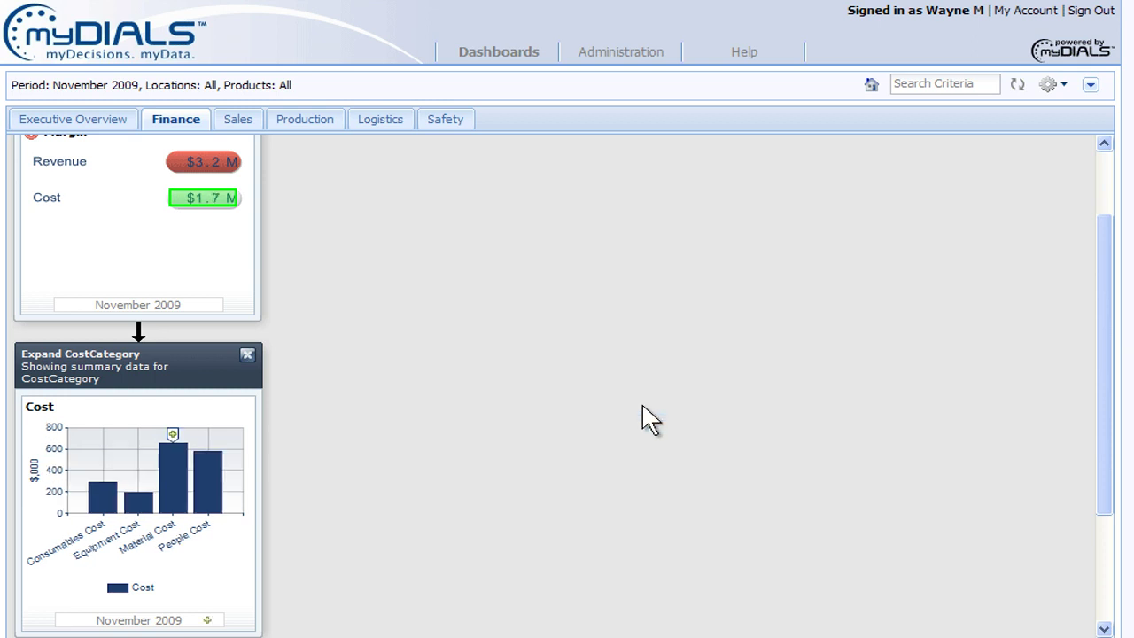
pyautogui.click(1104, 203)
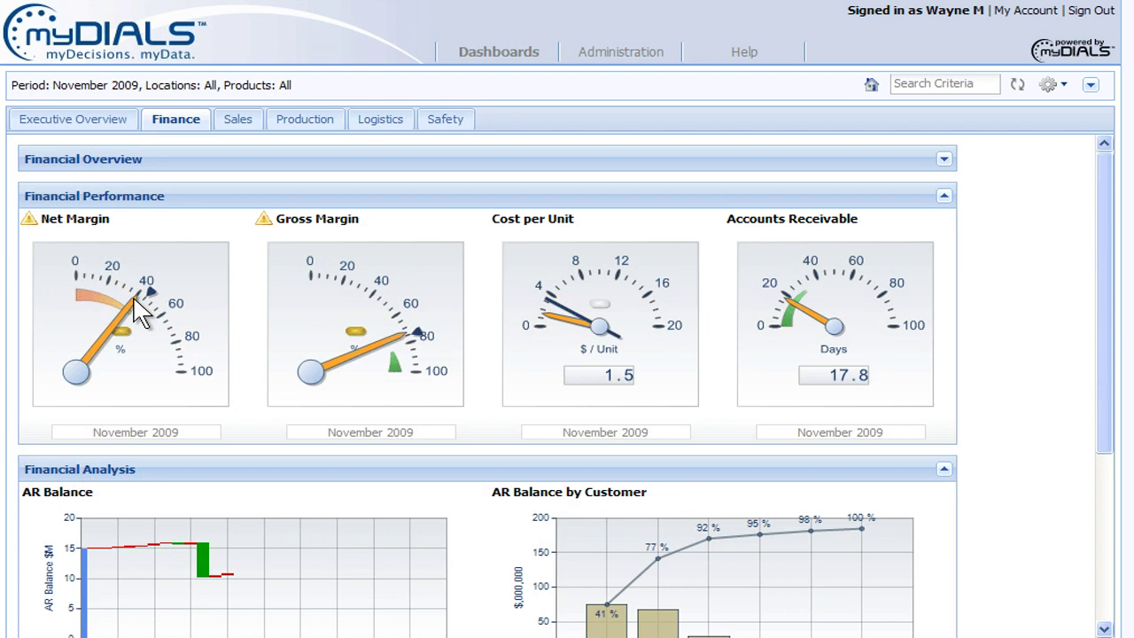
# - Save the note 'Material cost issue - reduction of 25% will fix' on the Net Margin gauge
pyautogui.rightClick(138, 357)
pyautogui.click(202, 372)
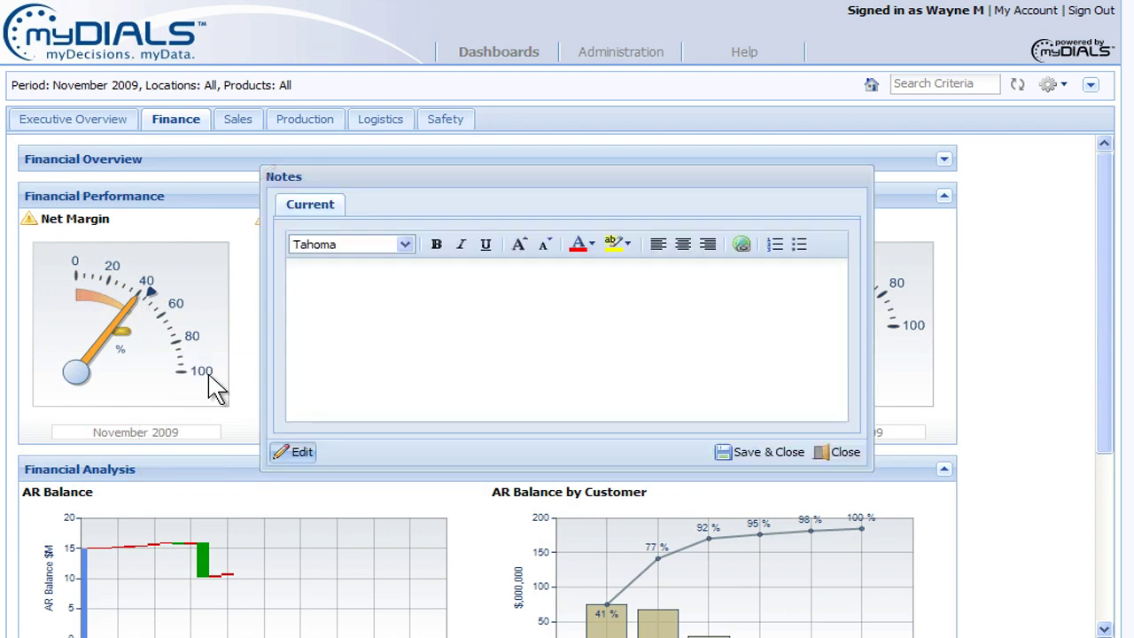
pyautogui.write('Material cost issue - reduction of 25% will fix')
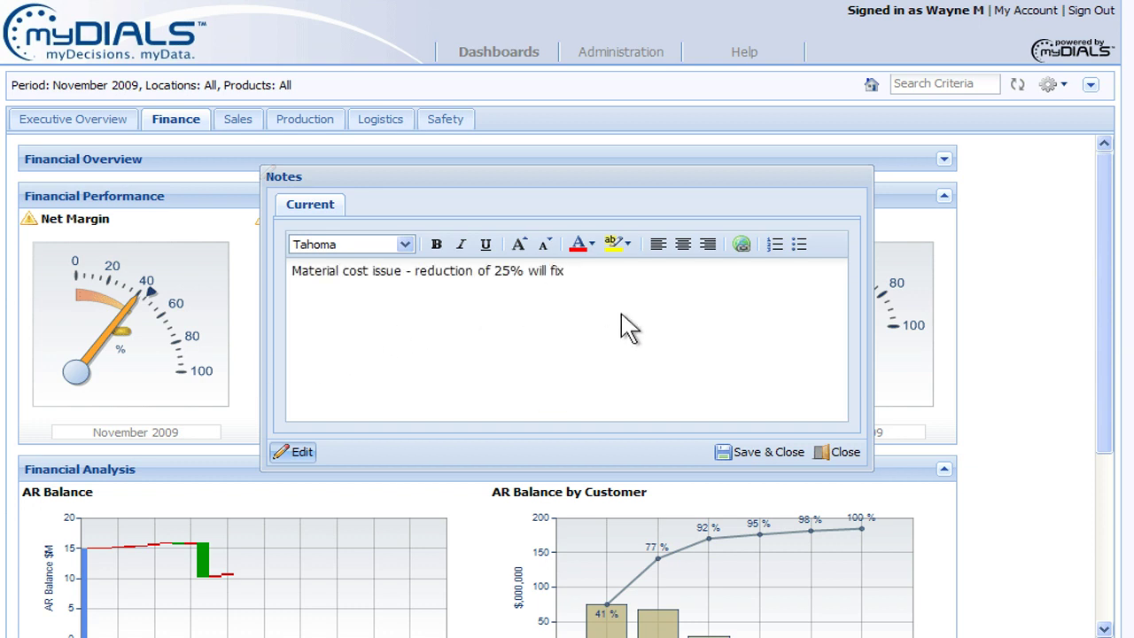
pyautogui.click(805, 456)
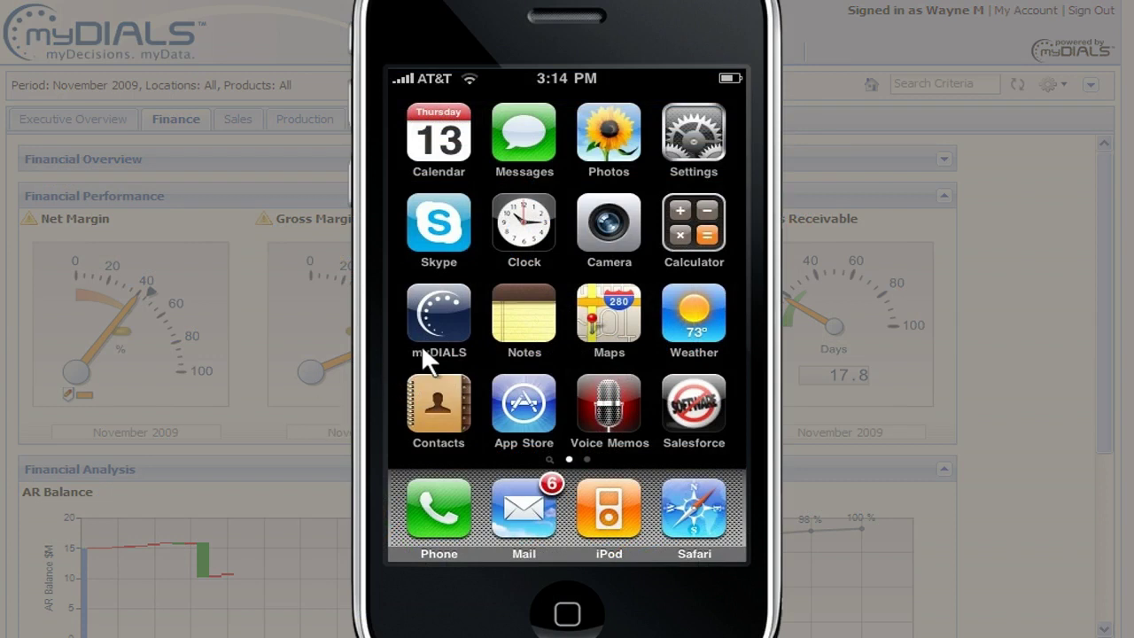
# - Launch myDIALS on the iPhone and open the Profitability dashboard's EBIT details
pyautogui.click(459, 341)
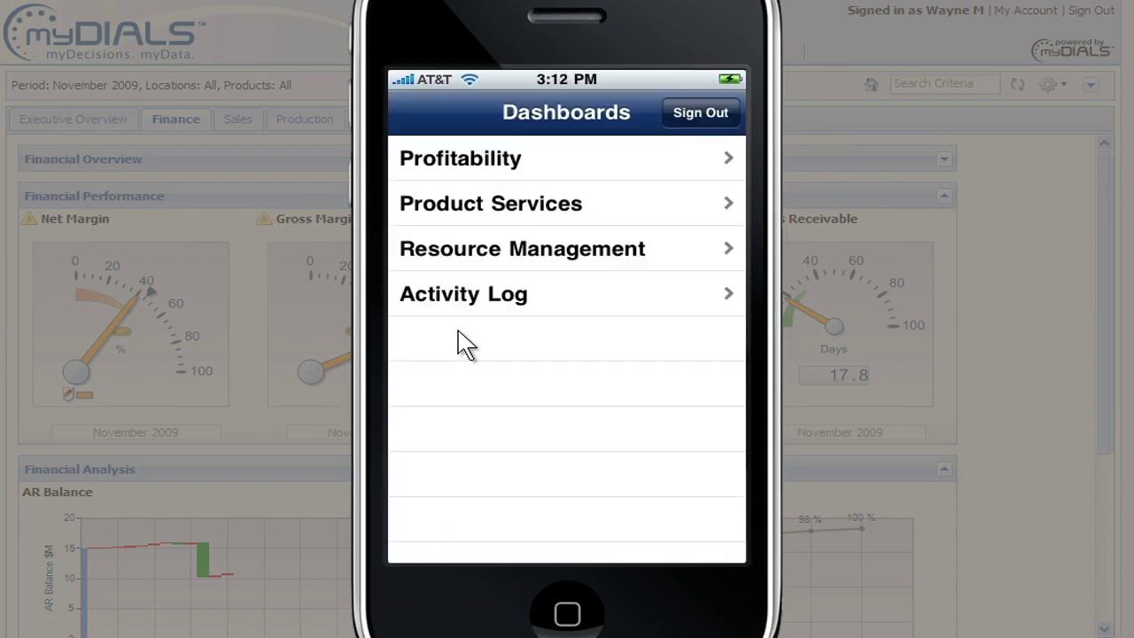
pyautogui.click(526, 167)
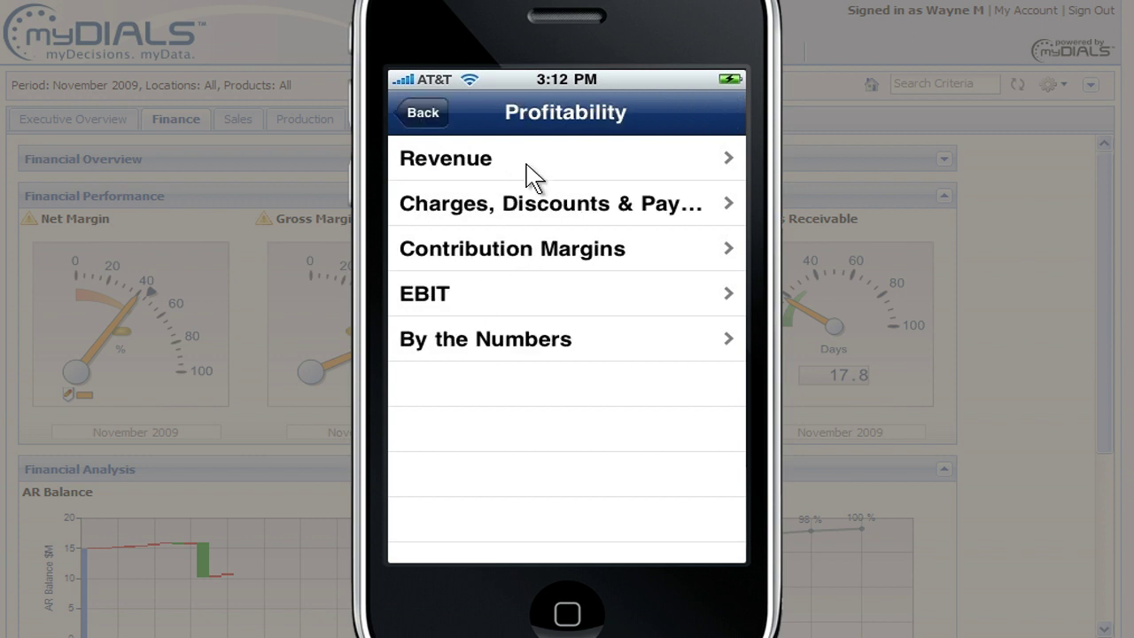
pyautogui.click(453, 297)
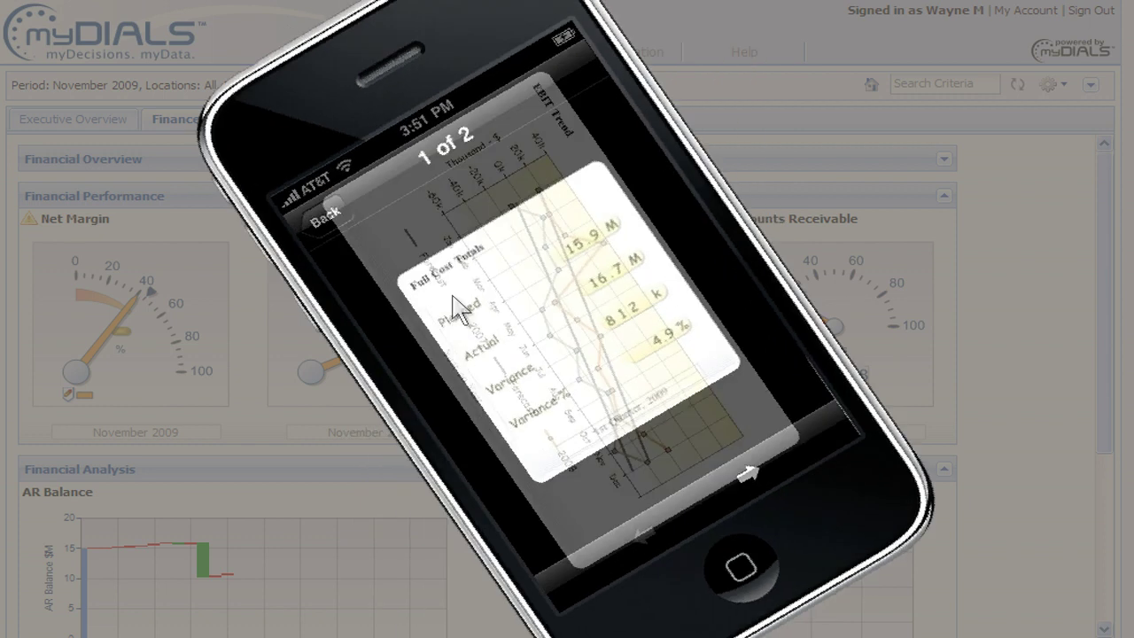